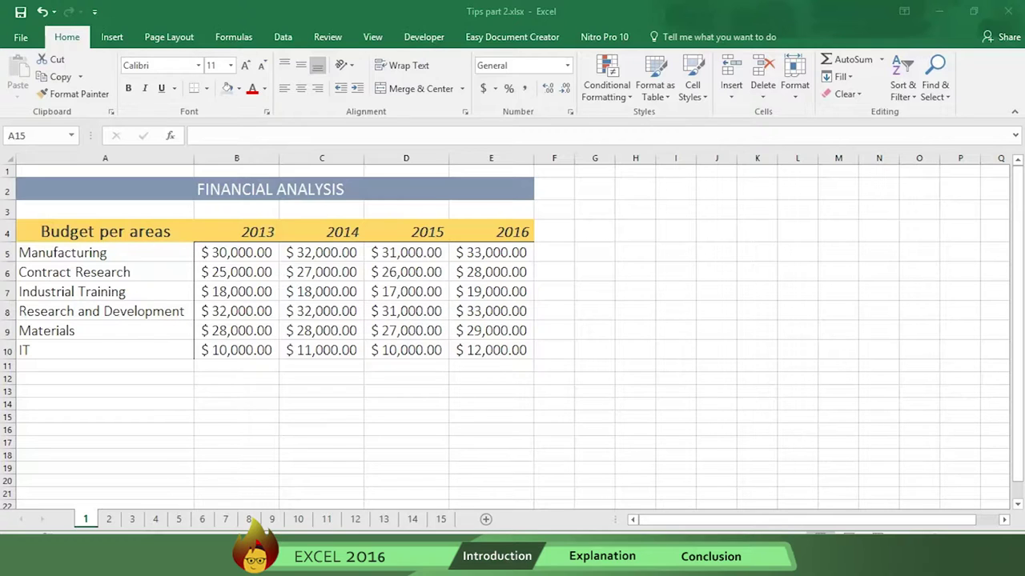
Step through sheet tabs 2, 3, 4, 15 and 14, then return to sheet 1.
{"action": "left_click", "coordinate": [112, 521]}
{"action": "left_click", "coordinate": [109, 521]}
{"action": "left_click", "coordinate": [132, 520]}
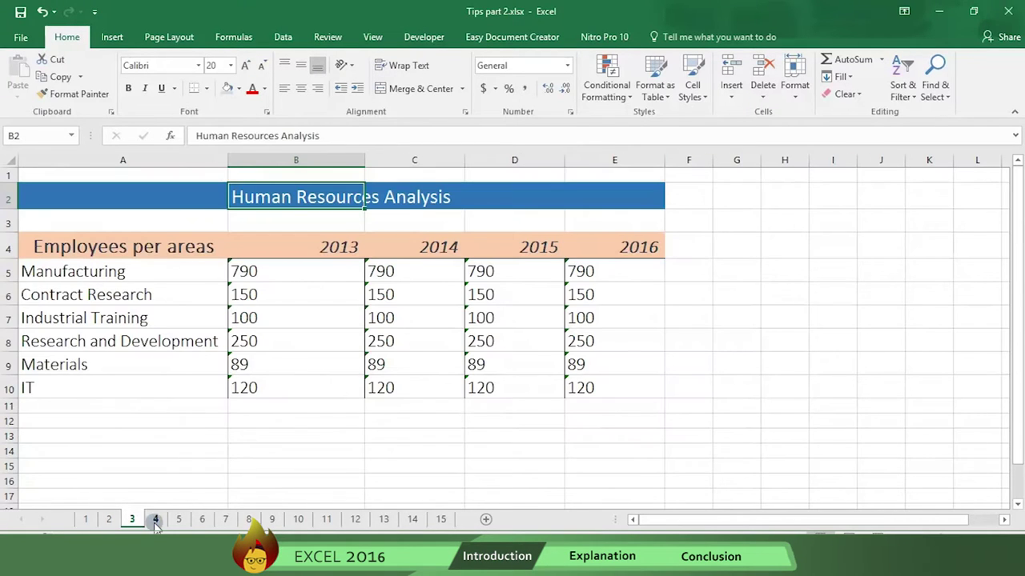
{"action": "left_click", "coordinate": [155, 520]}
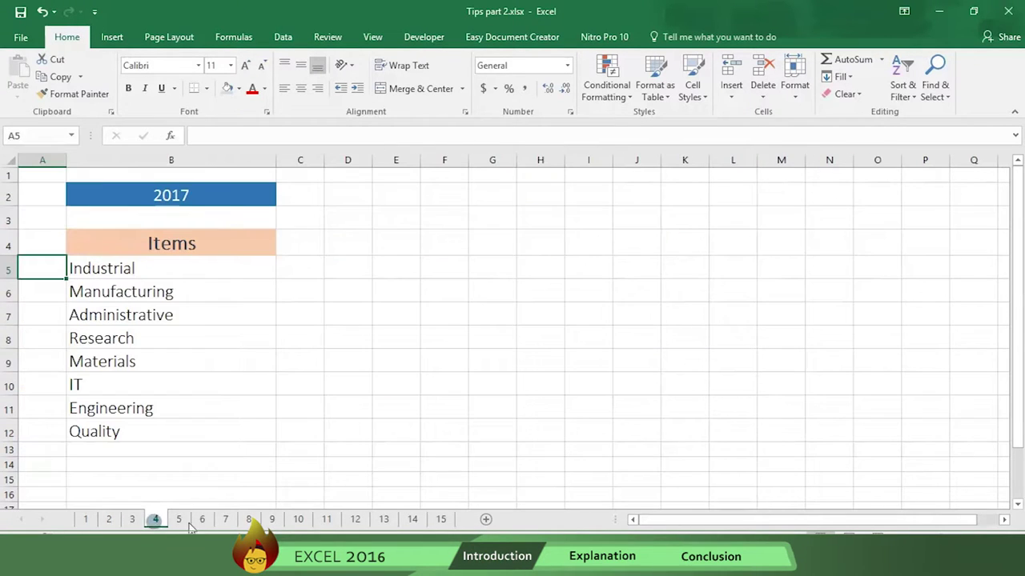
{"action": "left_click", "coordinate": [441, 520]}
{"action": "left_click", "coordinate": [413, 521]}
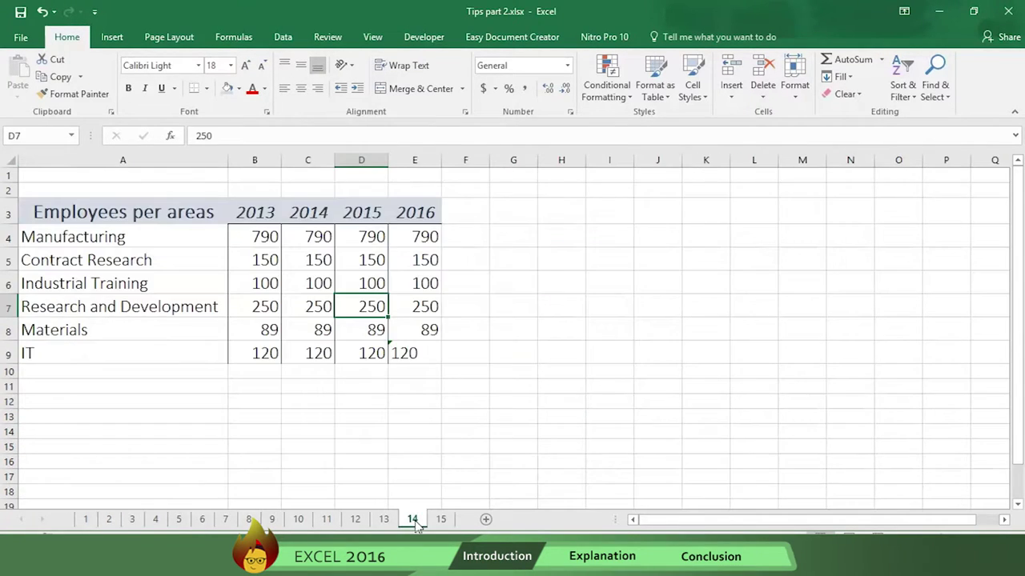
{"action": "left_click", "coordinate": [85, 520]}
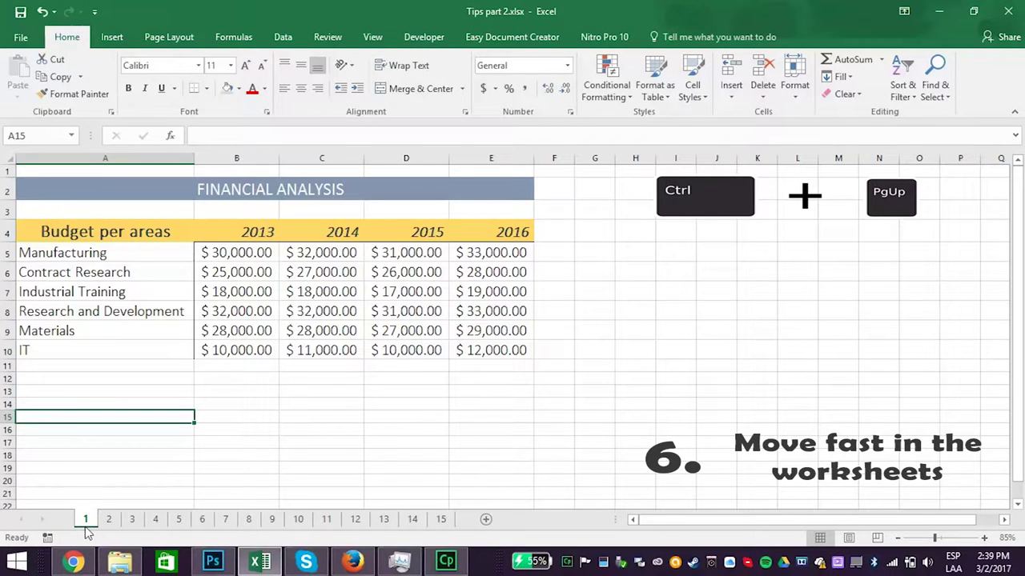
Move between neighbouring sheets with the Ctrl+PgDn and Ctrl+PgUp shortcuts.
{"action": "key", "text": "ctrl+Page_Down"}
{"action": "key", "text": "ctrl+Page_Down"}
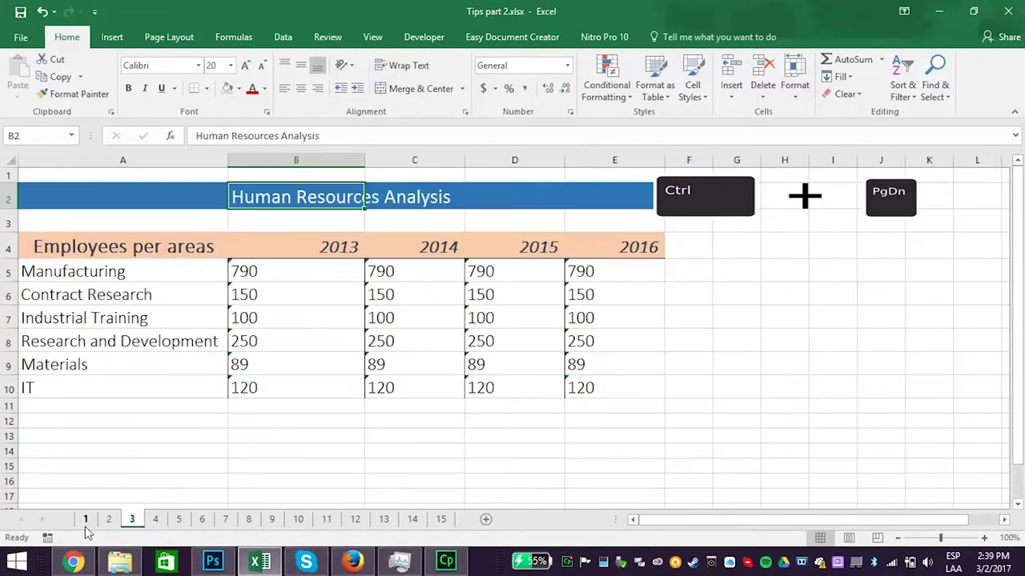
{"action": "key", "text": "ctrl+Page_Up"}
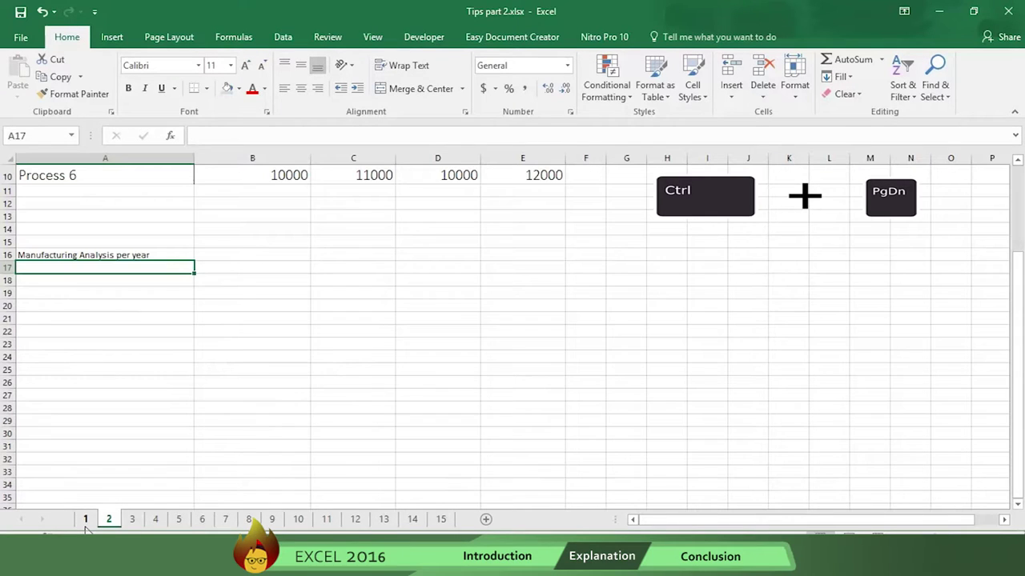
{"action": "key", "text": "ctrl+Page_Up"}
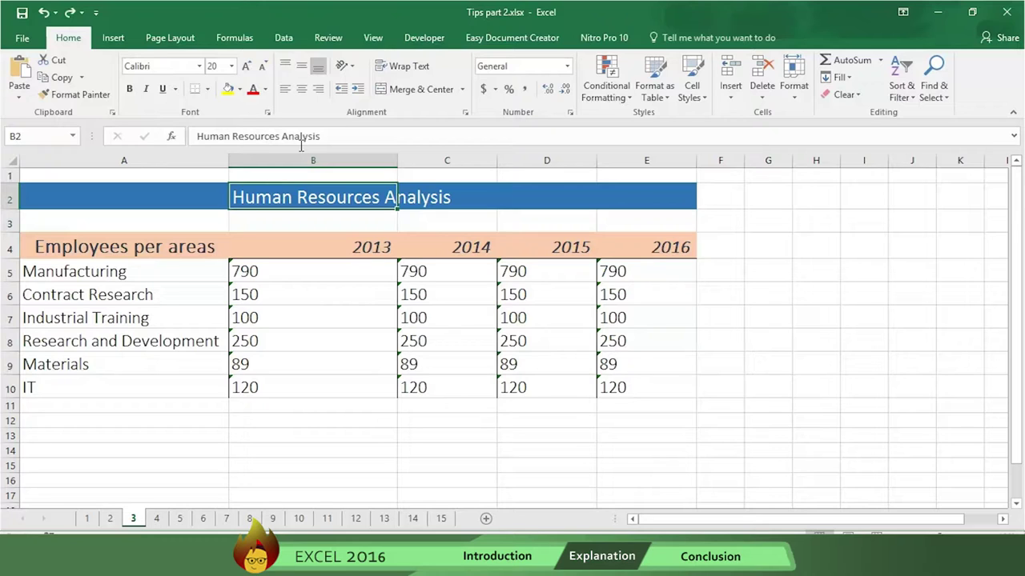
Select title cell B2 on sheet 3 and delete its 'Human Resources Analysis' text.
{"action": "key", "text": "Return"}
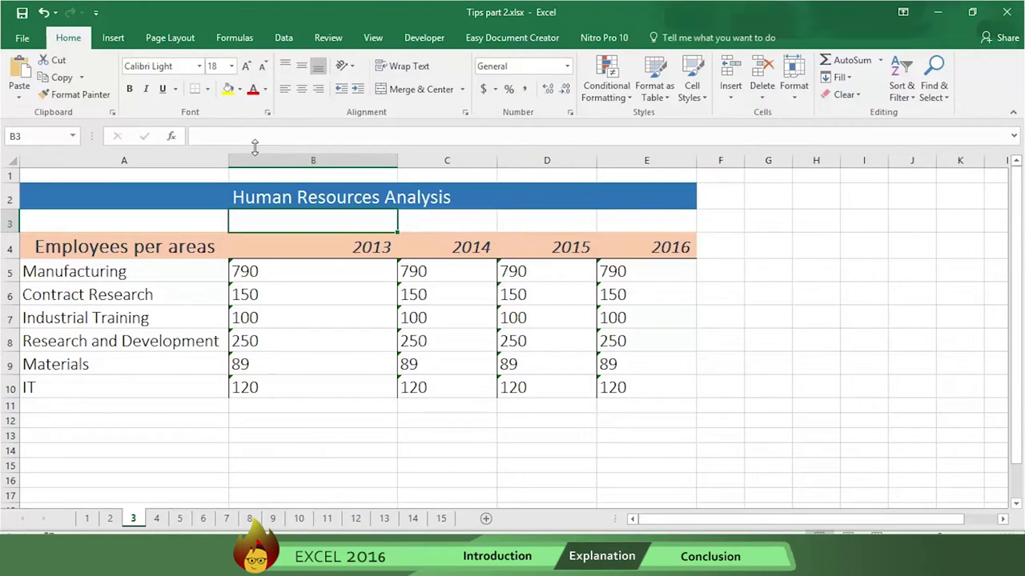
{"action": "key", "text": "Up"}
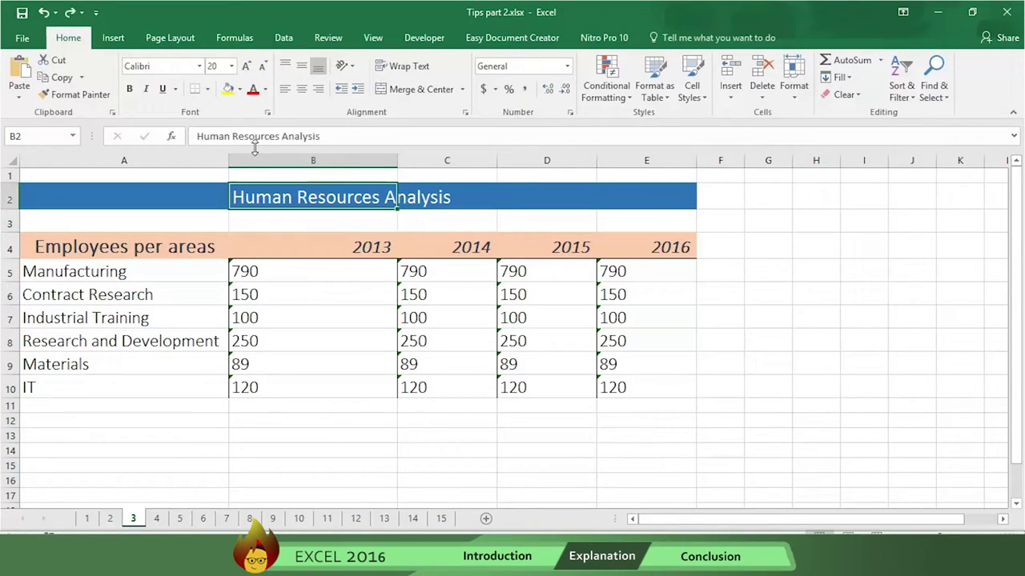
{"action": "left_click", "coordinate": [336, 136]}
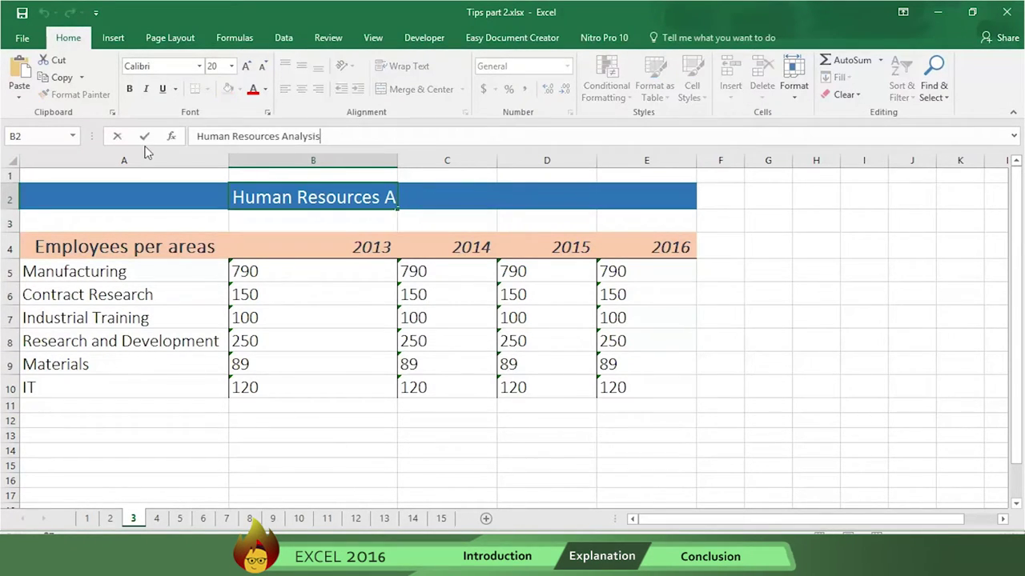
{"action": "key", "text": "BackSpace"}
{"action": "key", "text": "BackSpace"}
{"action": "key", "text": "BackSpace"}
{"action": "key", "text": "BackSpace"}
{"action": "key", "text": "BackSpace"}
{"action": "key", "text": "BackSpace"}
{"action": "key", "text": "BackSpace"}
{"action": "key", "text": "BackSpace"}
{"action": "key", "text": "BackSpace"}
{"action": "key", "text": "BackSpace"}
{"action": "key", "text": "BackSpace"}
{"action": "key", "text": "BackSpace"}
{"action": "key", "text": "BackSpace"}
{"action": "key", "text": "BackSpace"}
{"action": "key", "text": "BackSpace"}
{"action": "key", "text": "BackSpace"}
{"action": "key", "text": "BackSpace"}
{"action": "key", "text": "BackSpace"}
{"action": "key", "text": "BackSpace"}
{"action": "key", "text": "BackSpace"}
{"action": "key", "text": "BackSpace"}
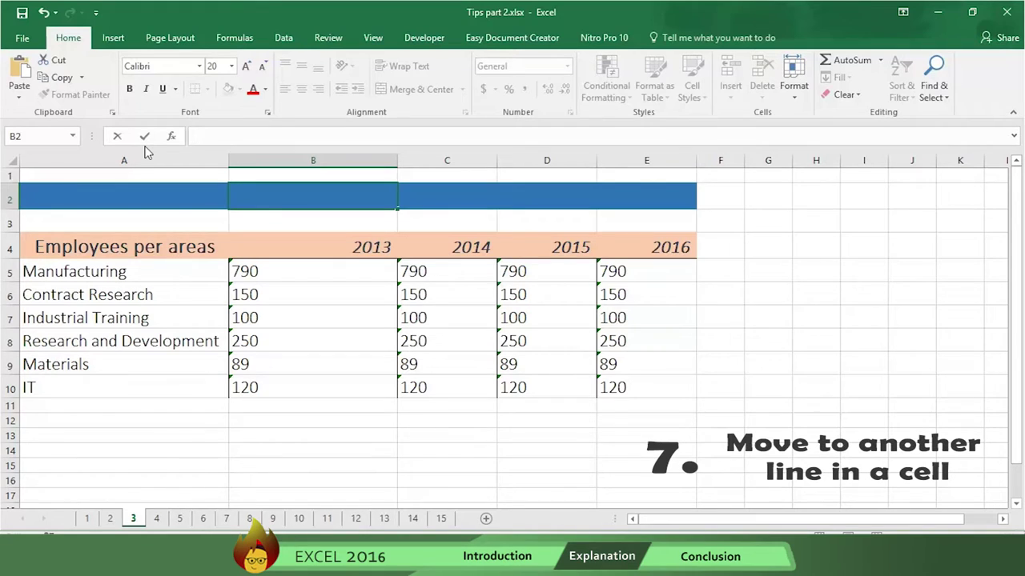
Retype the B2 title as 'Human Resources' and 'Analysis' on two lines within the cell.
{"action": "type", "text": "Human"}
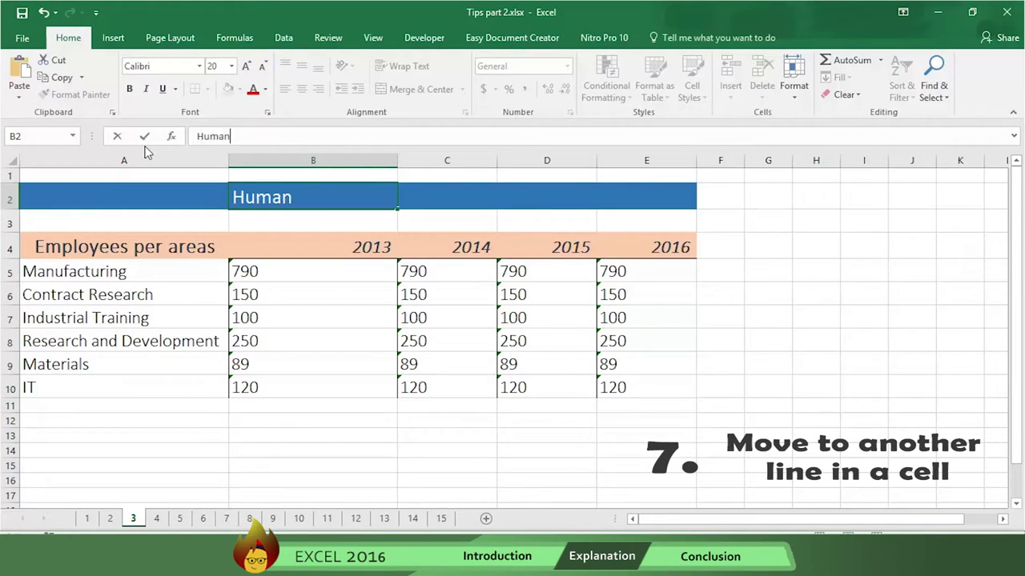
{"action": "type", "text": " Re"}
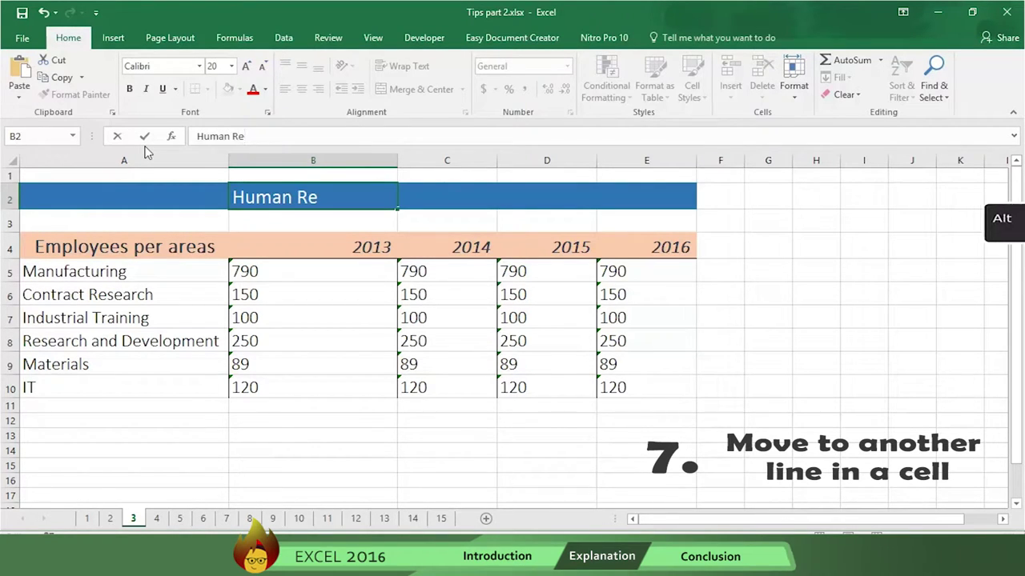
{"action": "type", "text": "sources"}
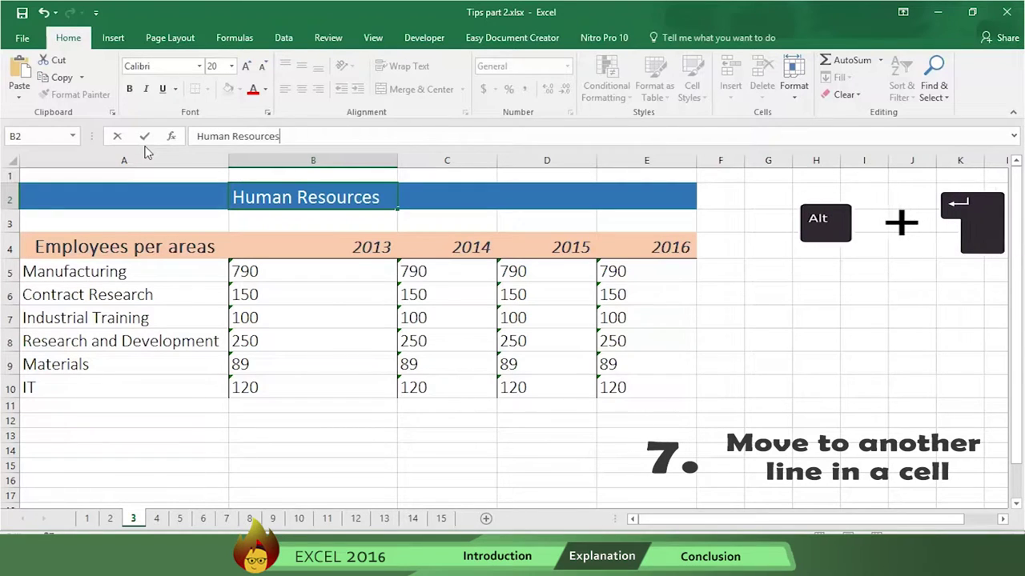
{"action": "key", "text": "Escape"}
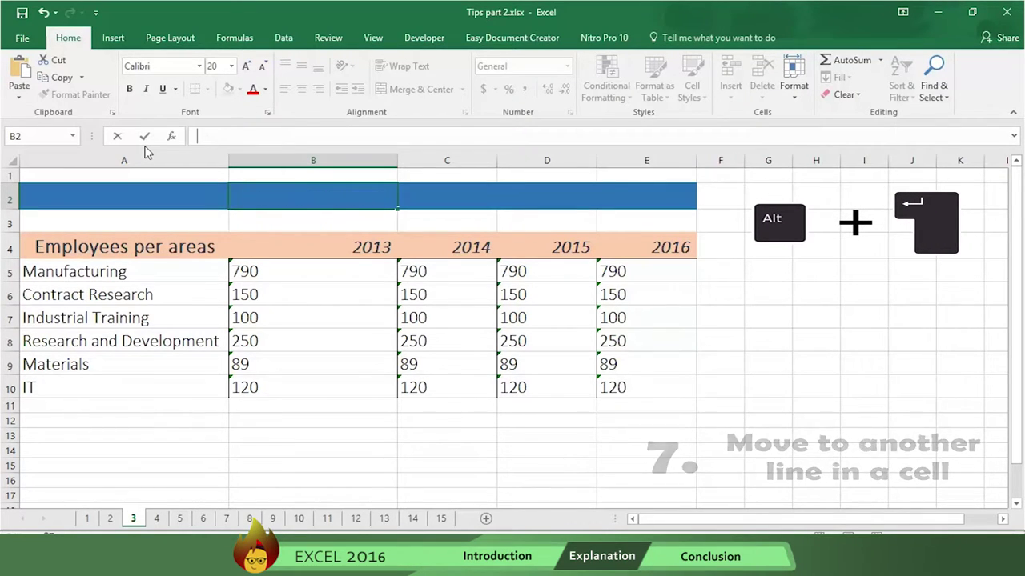
{"action": "type", "text": "Ana"}
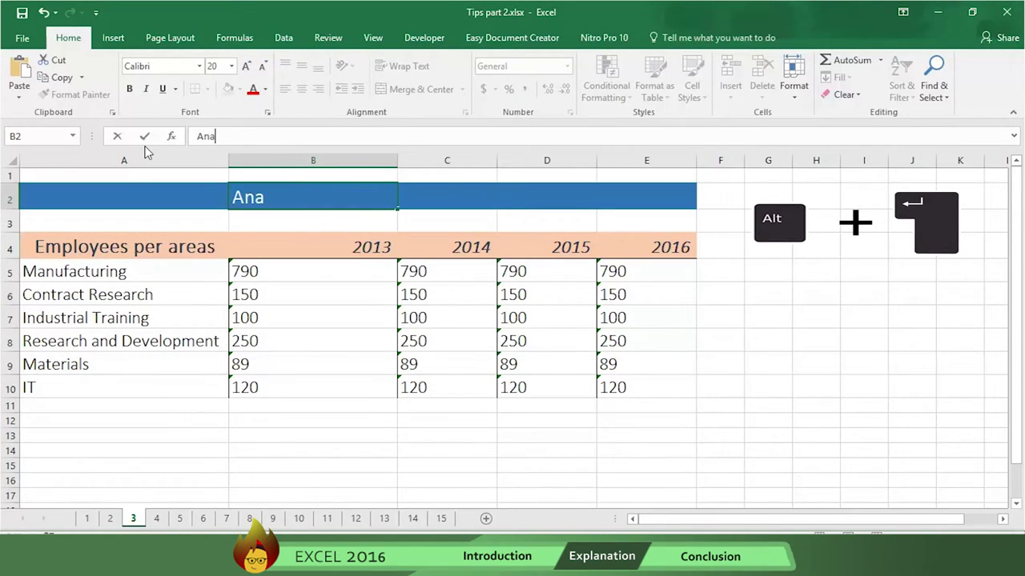
{"action": "type", "text": "lysis"}
{"action": "key", "text": "Return"}
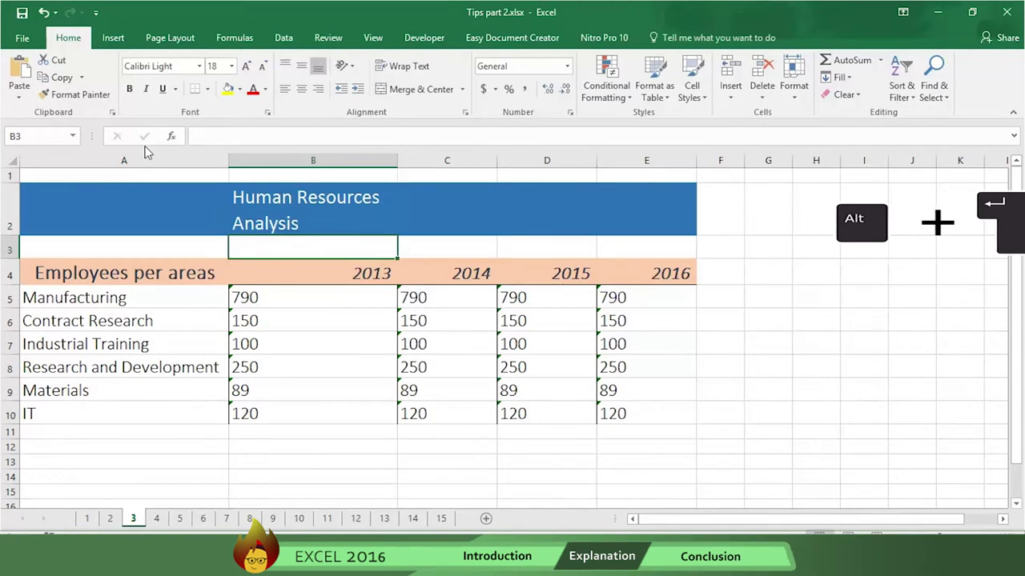
{"action": "left_click", "coordinate": [344, 218]}
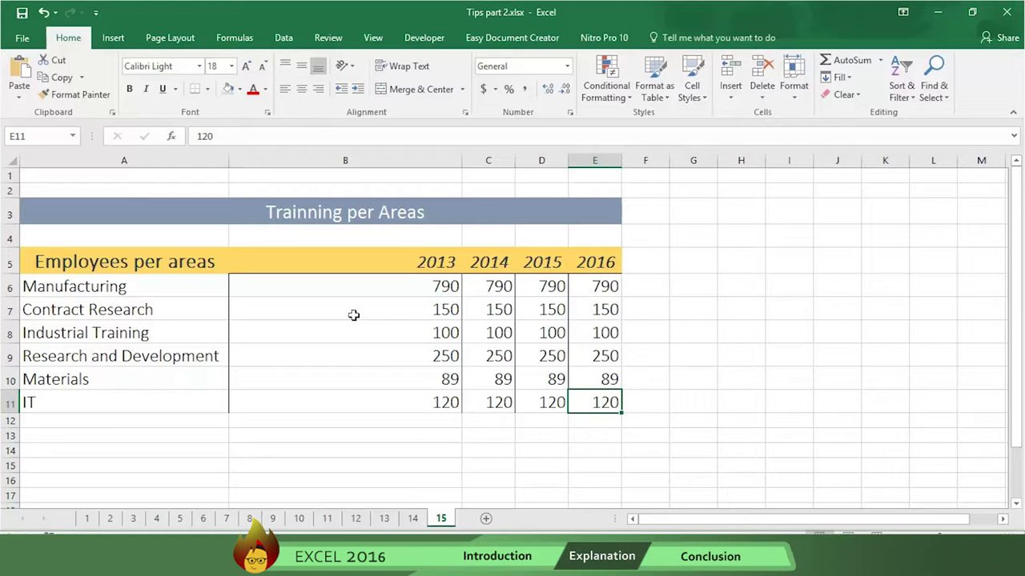
Apply the ;;; custom number format to the Contract Research cells B7:E7 through Format Cells.
{"action": "left_click_drag", "start_coordinate": [353, 315], "coordinate": [586, 315]}
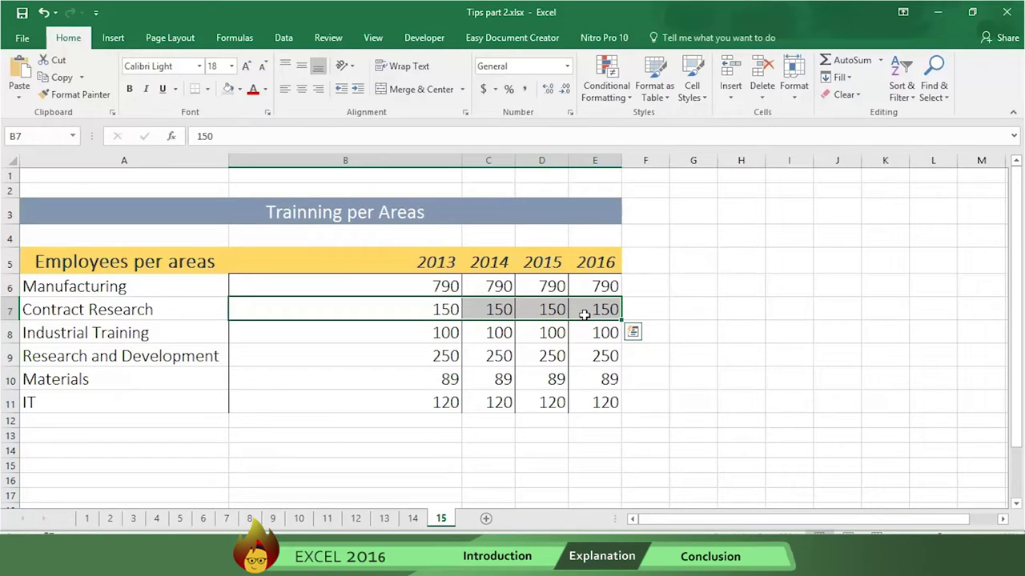
{"action": "right_click", "coordinate": [584, 315]}
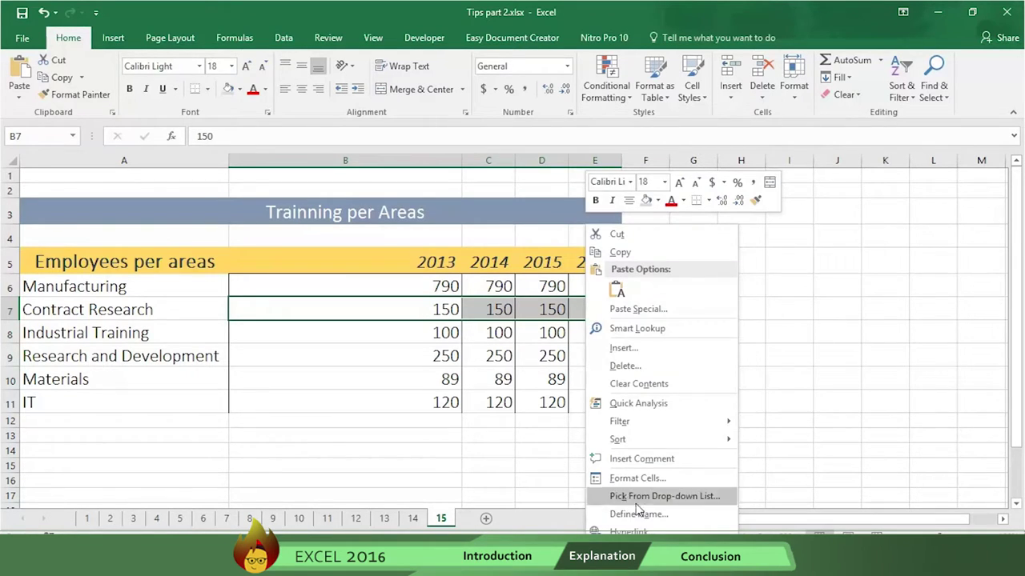
{"action": "left_click", "coordinate": [638, 478]}
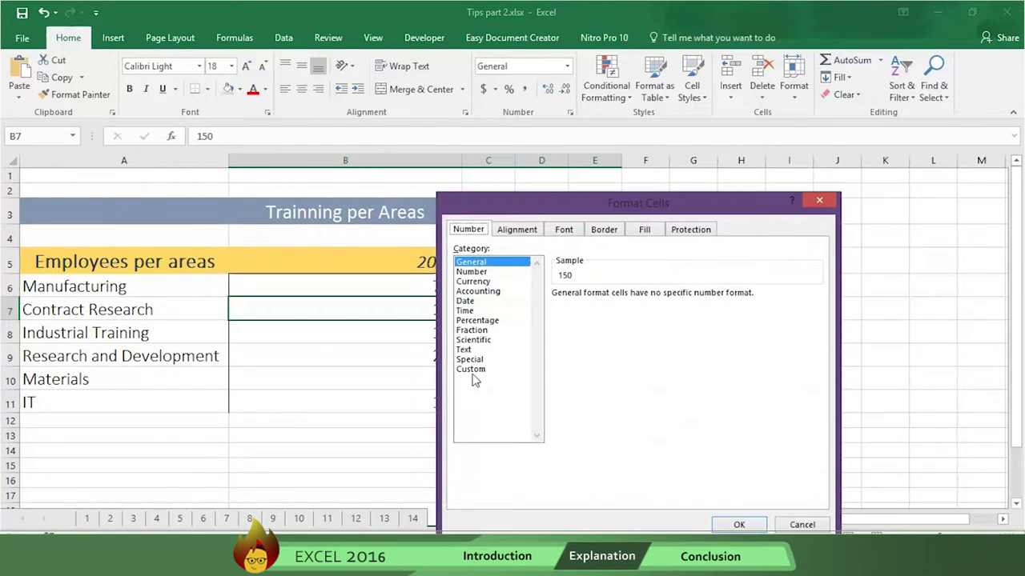
{"action": "left_click", "coordinate": [472, 369]}
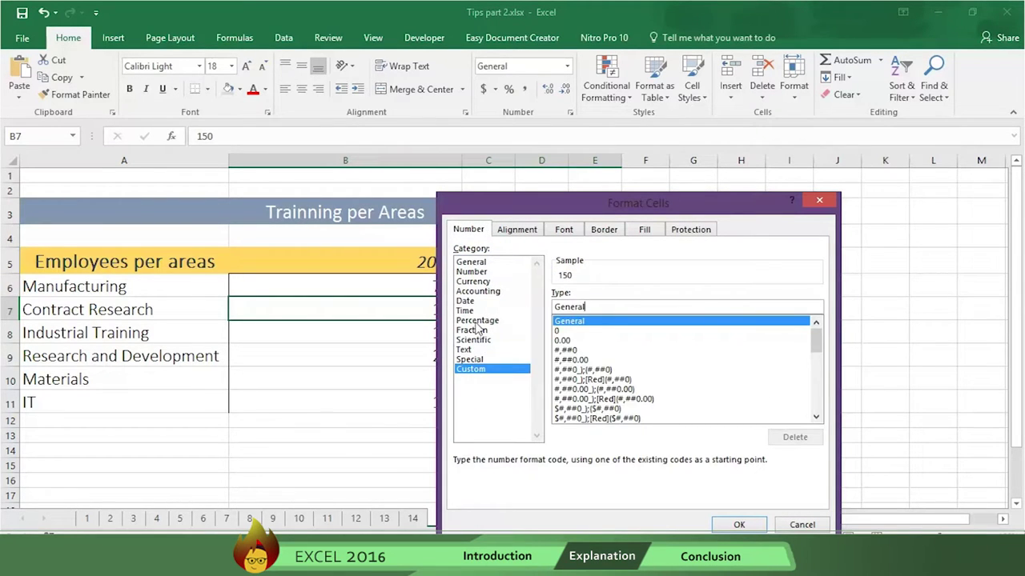
{"action": "key", "text": "Tab"}
{"action": "type", "text": ";;;"}
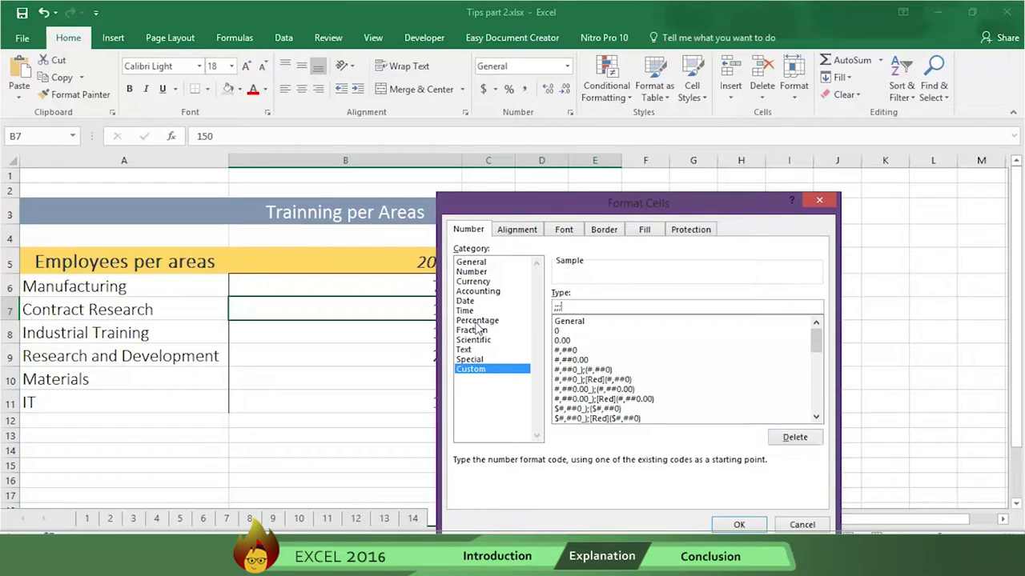
{"action": "left_click", "coordinate": [738, 524]}
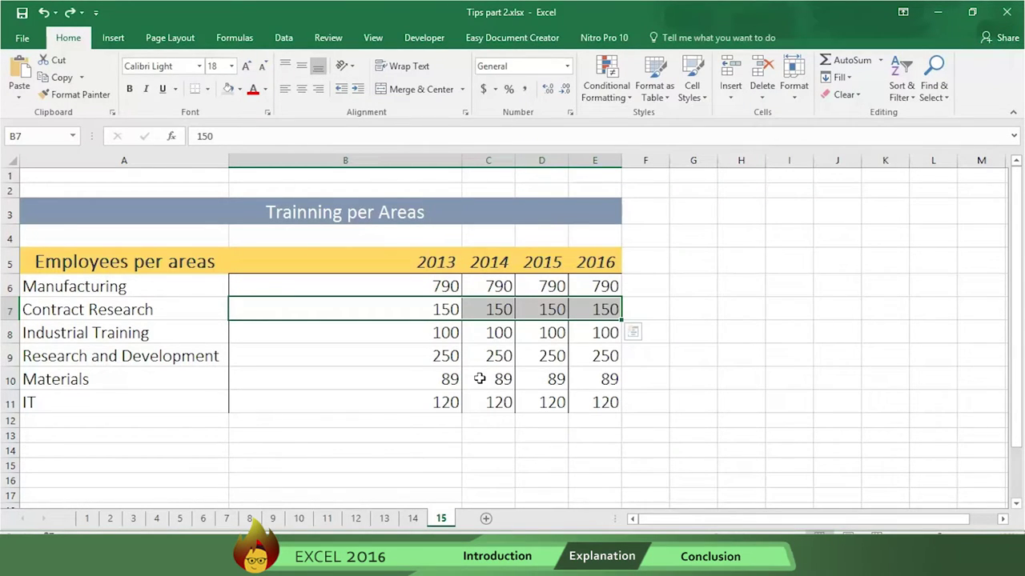
Hide Research and Development's 2013–2014 values in B9:C9 with the ;;; custom format.
{"action": "left_click_drag", "start_coordinate": [413, 354], "coordinate": [478, 354]}
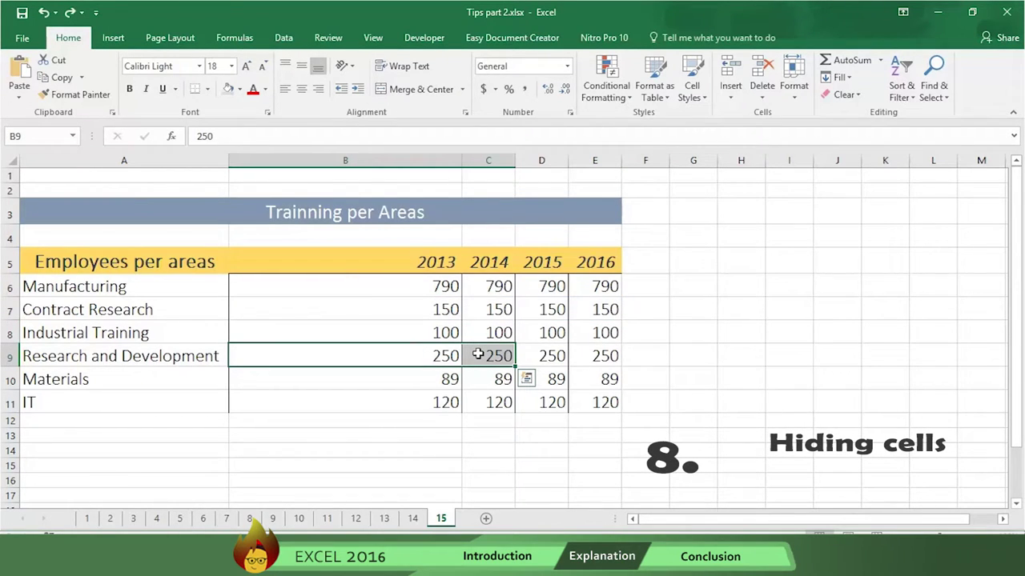
{"action": "key", "text": "ctrl+1"}
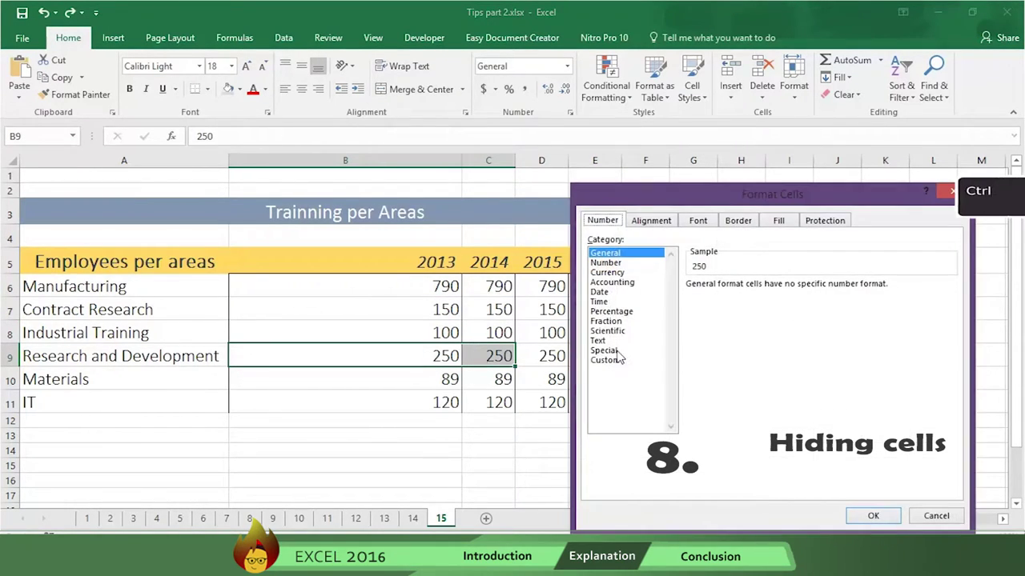
{"action": "left_click", "coordinate": [616, 359]}
{"action": "left_click", "coordinate": [734, 296]}
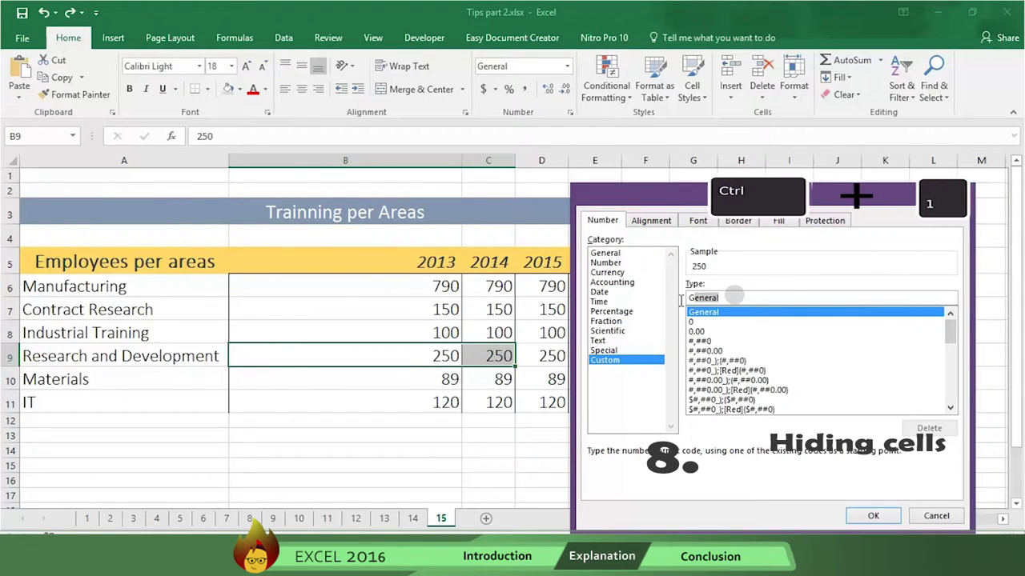
{"action": "type", "text": ";;;"}
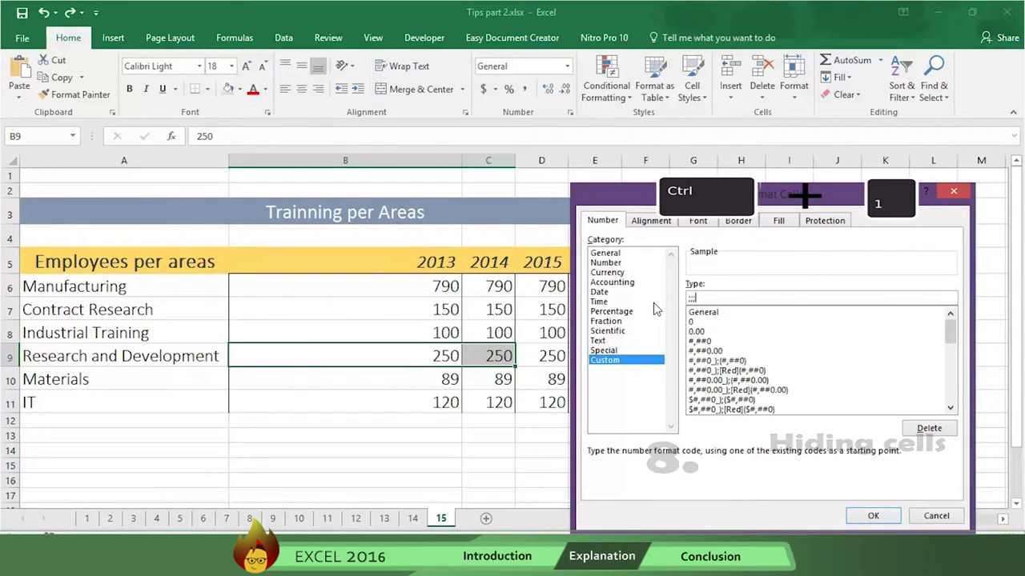
{"action": "left_click", "coordinate": [866, 518]}
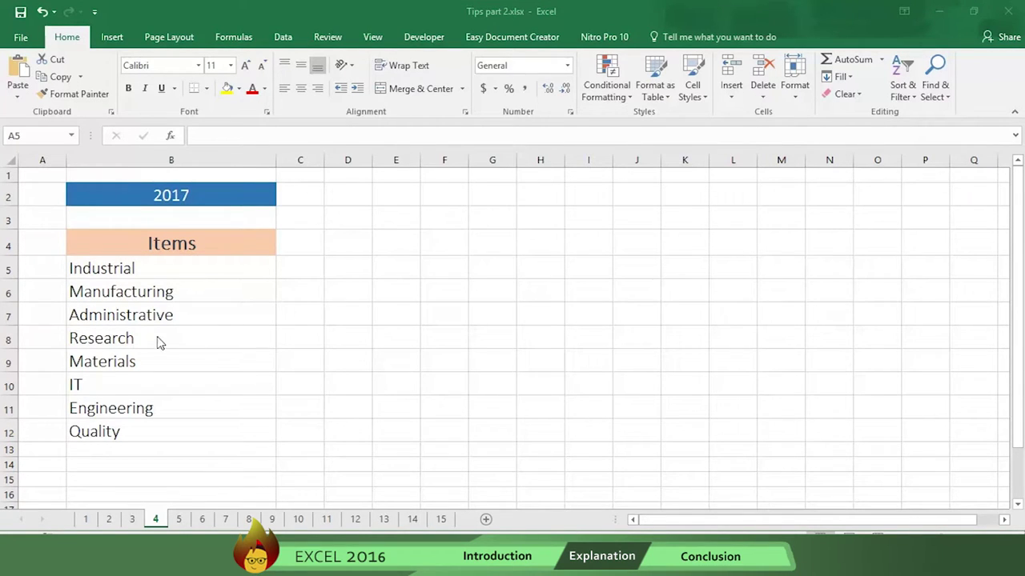
Enter 1 and 2 beside Industrial and Manufacturing, clearing the extra 3 typed below.
{"action": "left_click", "coordinate": [44, 269]}
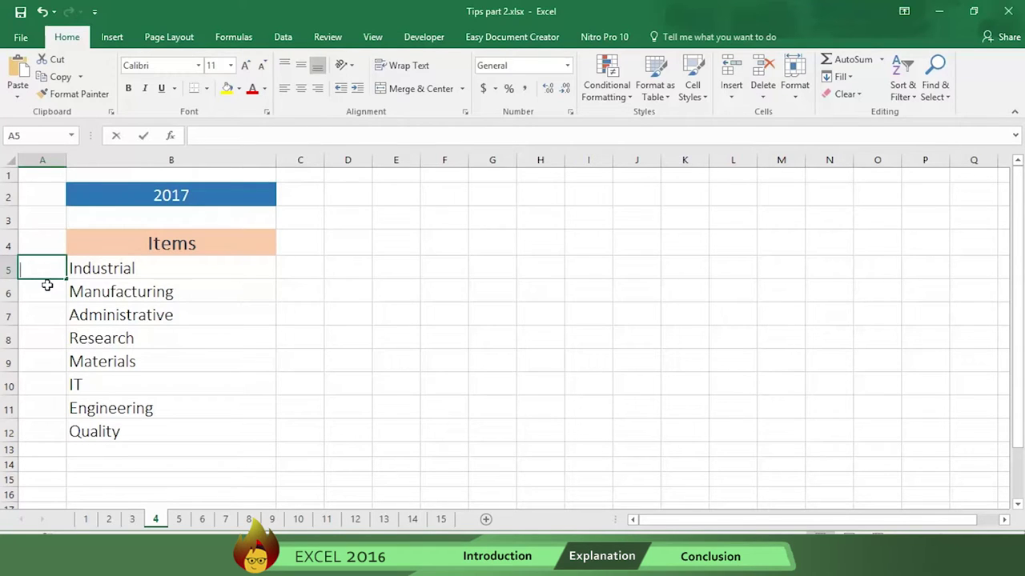
{"action": "type", "text": "1"}
{"action": "key", "text": "Return"}
{"action": "type", "text": "2"}
{"action": "key", "text": "Return"}
{"action": "type", "text": "3"}
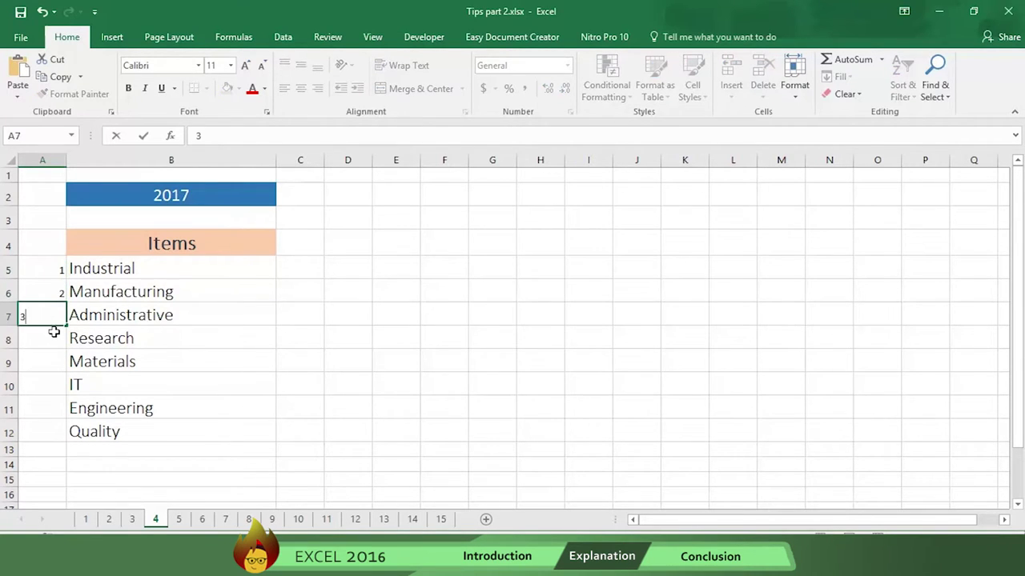
{"action": "key", "text": "Return"}
{"action": "left_click", "coordinate": [52, 319]}
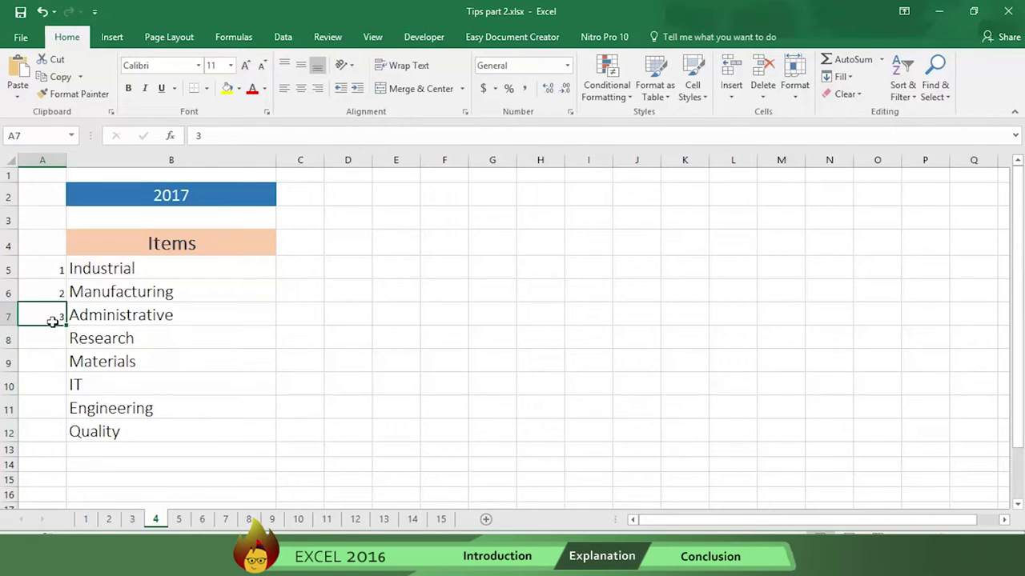
{"action": "key", "text": "Delete"}
Drag-fill down to Quality as a 3–8 Fill Series, then undo the fill.
{"action": "left_click", "coordinate": [60, 292]}
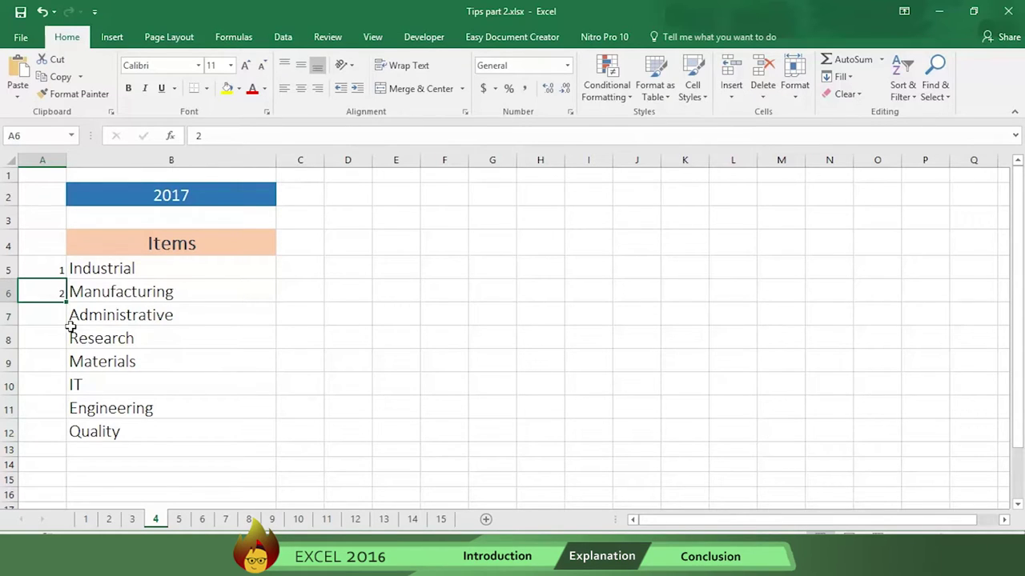
{"action": "left_click_drag", "start_coordinate": [63, 296], "coordinate": [64, 436]}
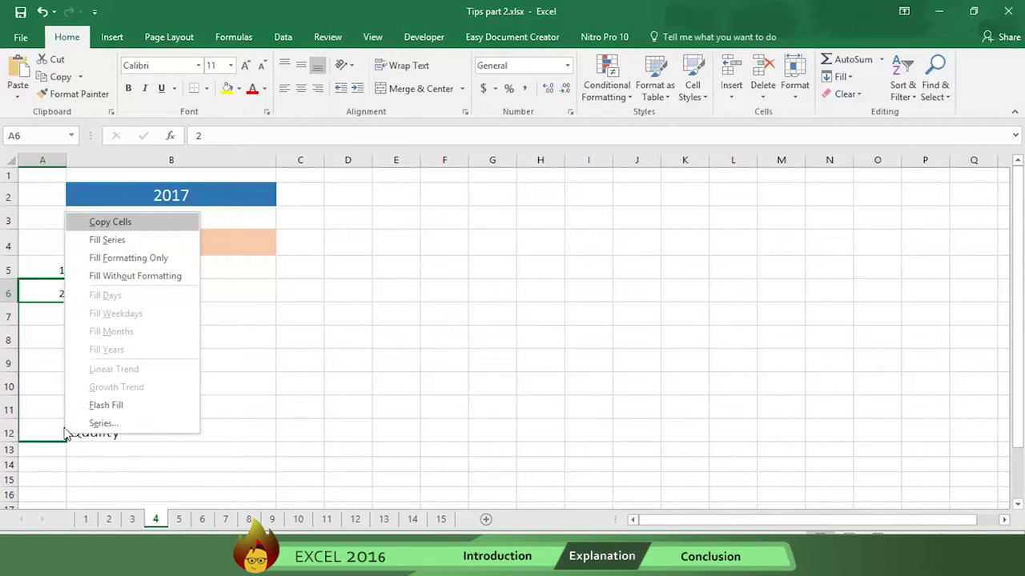
{"action": "left_click", "coordinate": [120, 241]}
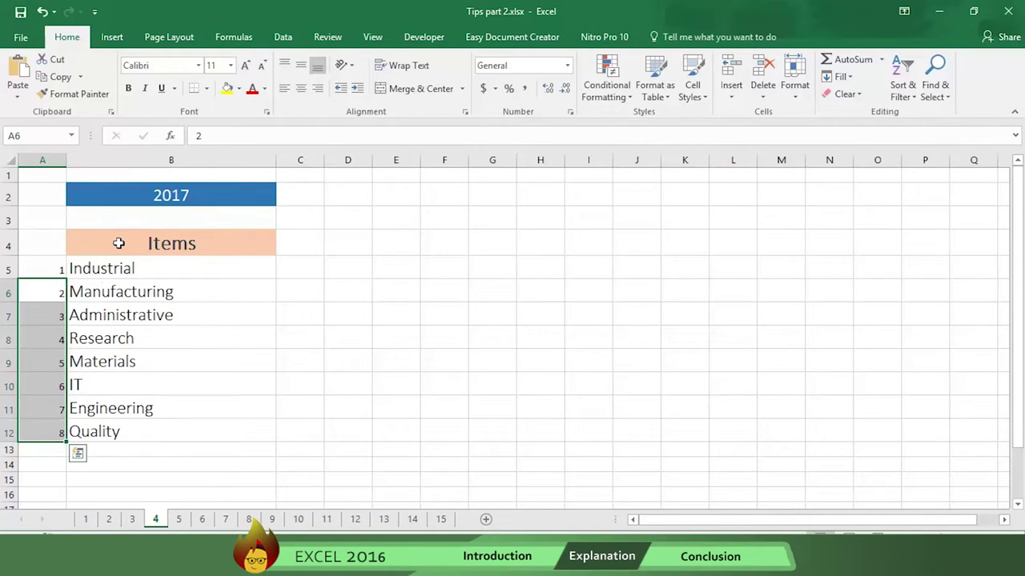
{"action": "key", "text": "ctrl+z"}
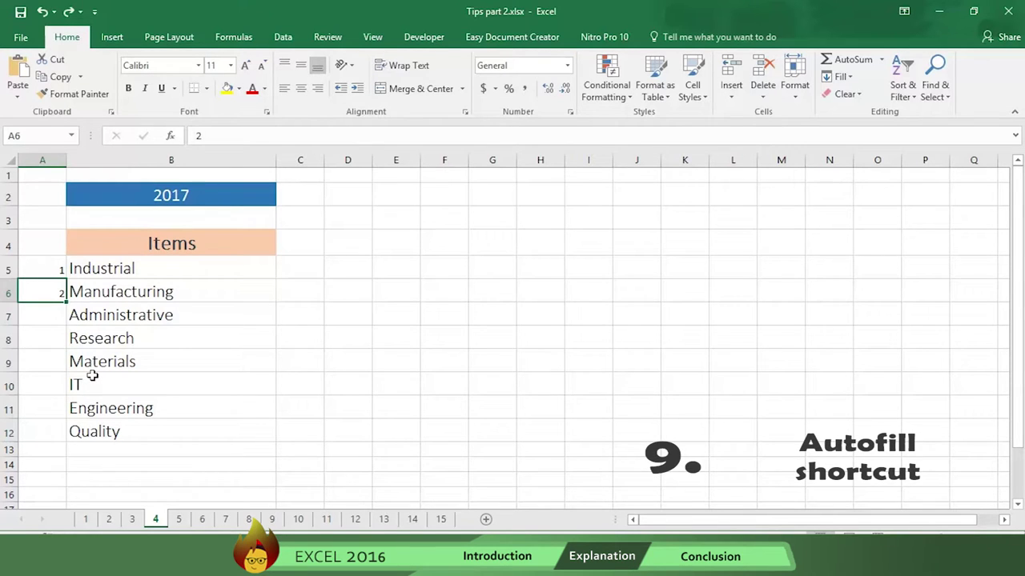
Ctrl-drag the fill handle from the 1 in A5 down to A12, numbering items 1–8.
{"action": "left_click", "coordinate": [61, 273]}
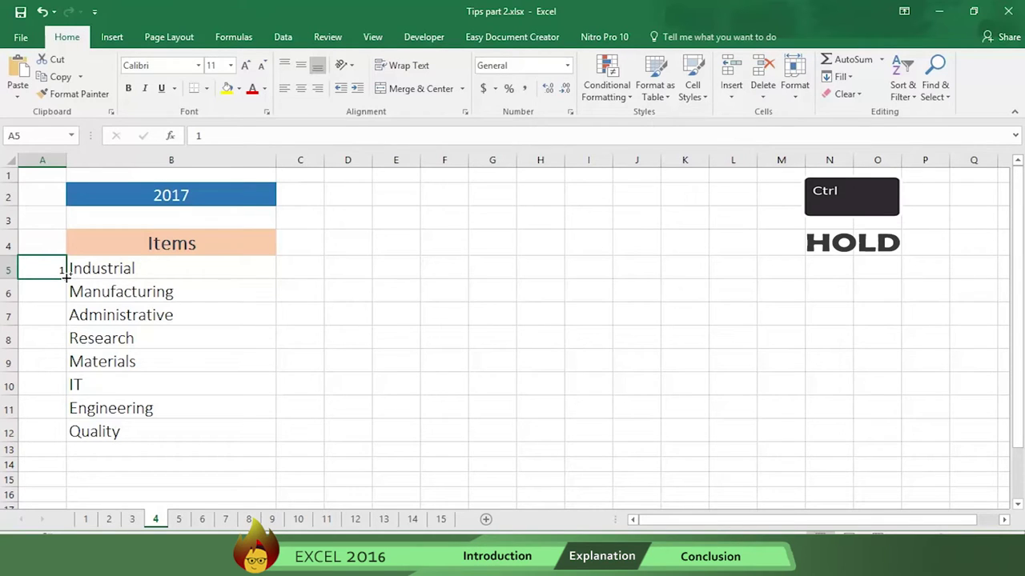
{"action": "left_click_drag", "start_coordinate": [66, 276], "coordinate": [73, 439]}
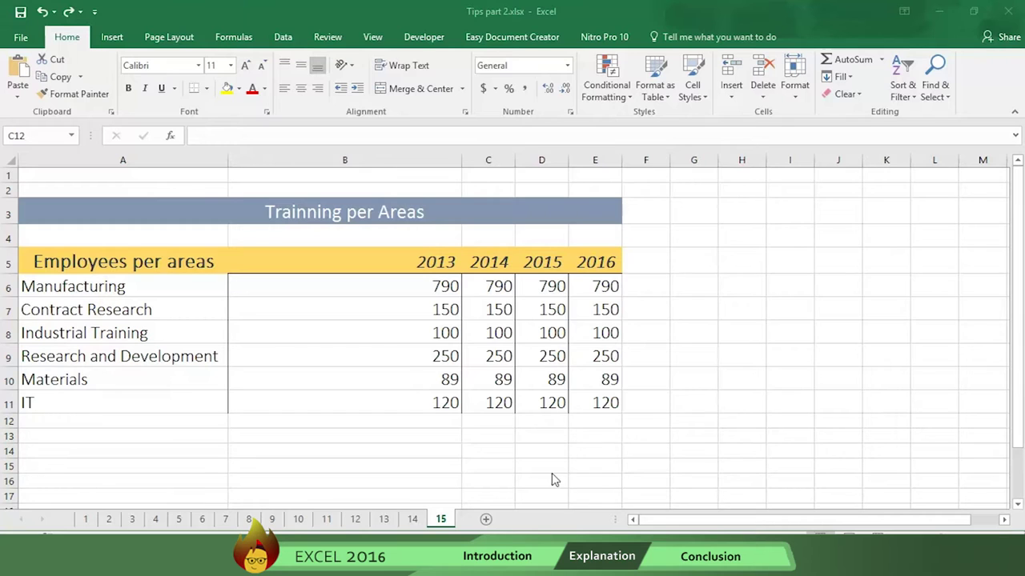
Select the 2014 values C6:C12, AutoSum a total beneath them, then undo it.
{"action": "left_click", "coordinate": [494, 289]}
{"action": "left_click_drag", "start_coordinate": [494, 288], "coordinate": [505, 419]}
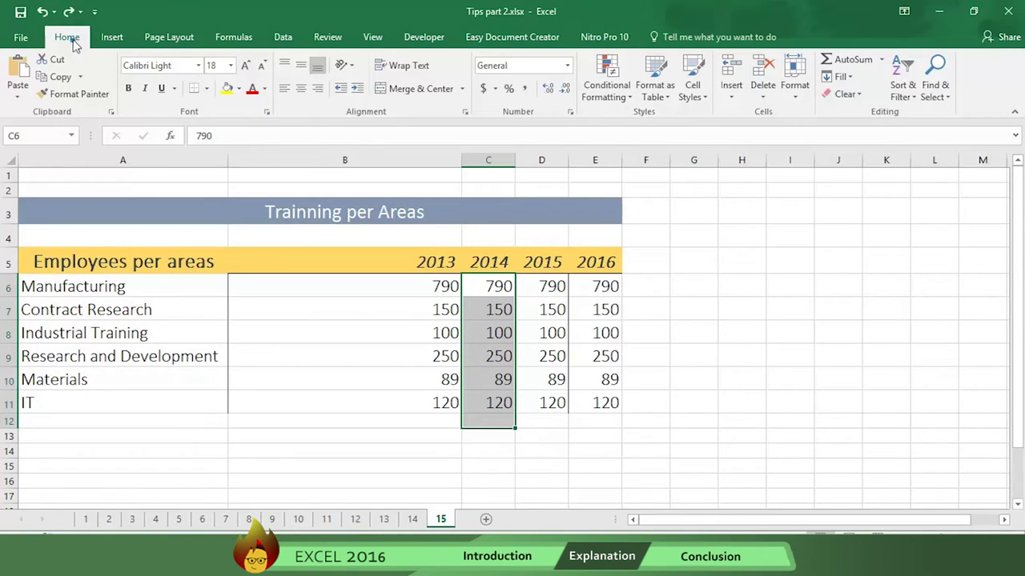
{"action": "left_click", "coordinate": [827, 63]}
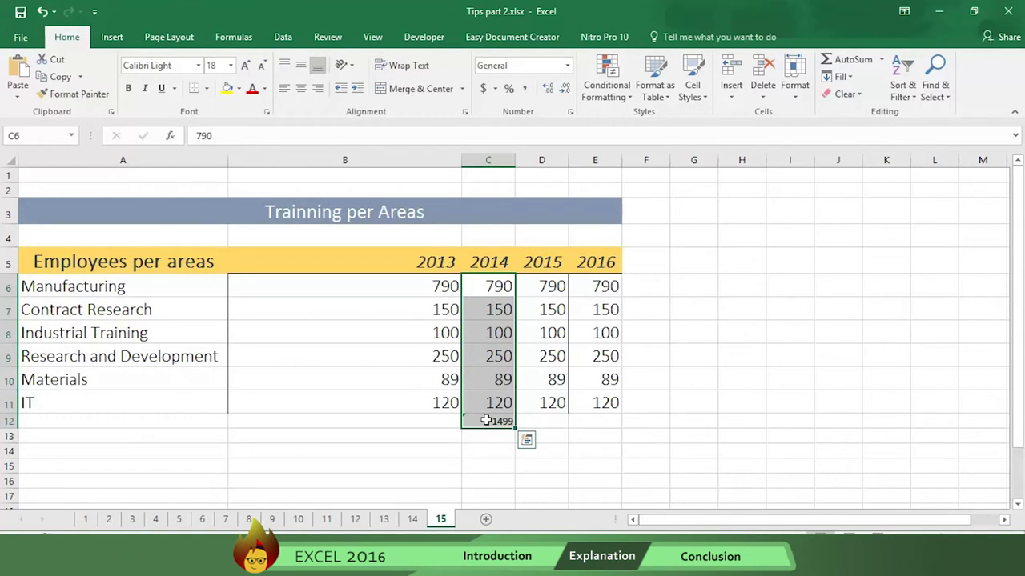
{"action": "key", "text": "ctrl+z"}
{"action": "left_click", "coordinate": [522, 354]}
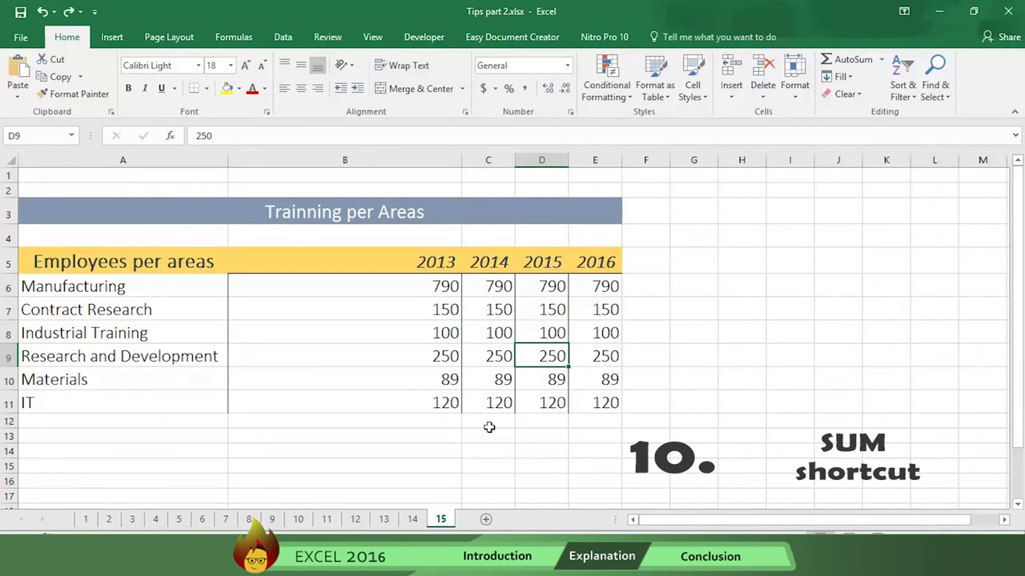
Enter =SUM(C6:C11) in C12 with Alt+=, giving a 2014 total of 1499.
{"action": "left_click", "coordinate": [487, 423]}
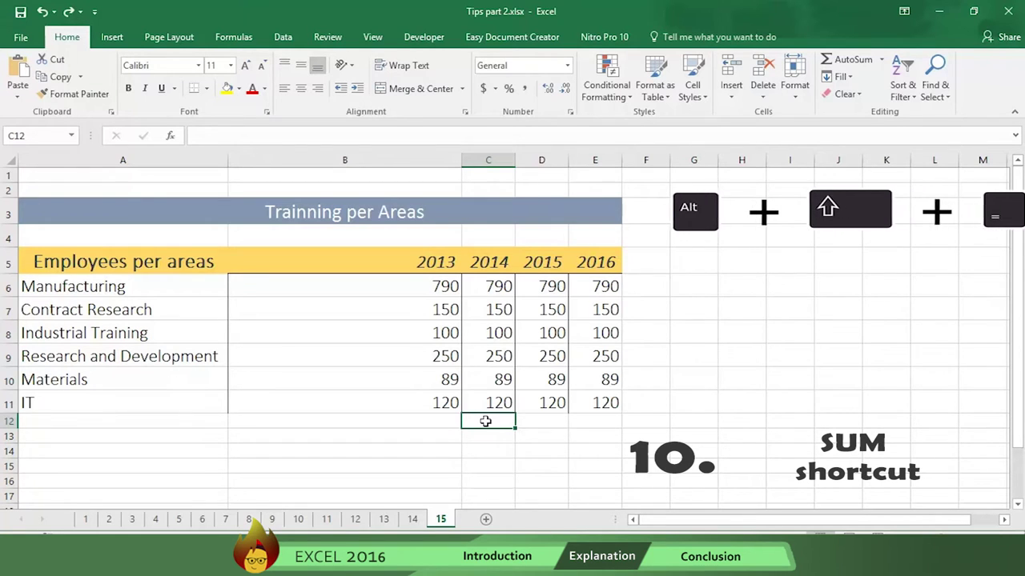
{"action": "key", "text": "alt+equal"}
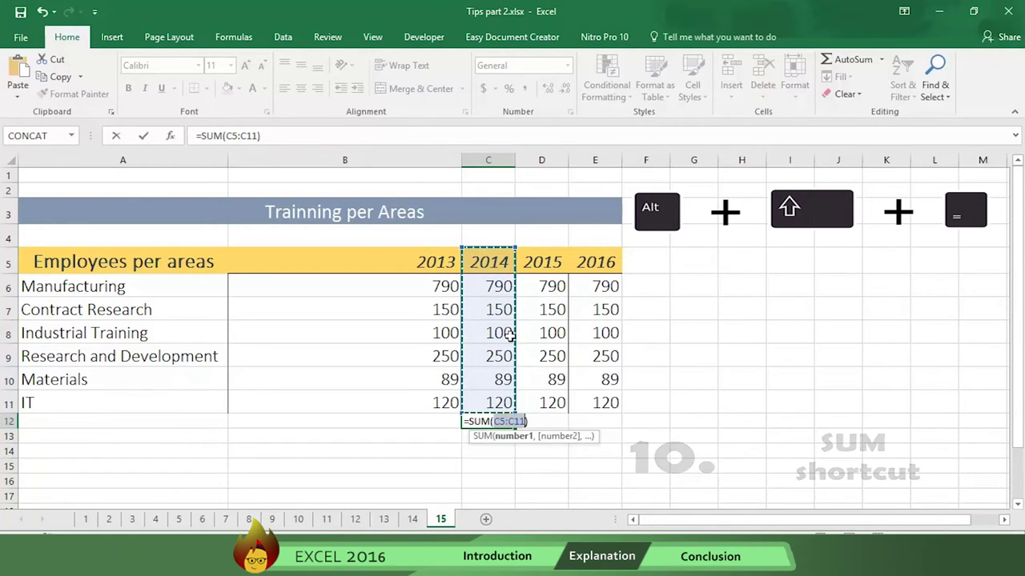
{"action": "left_click_drag", "start_coordinate": [517, 251], "coordinate": [513, 262]}
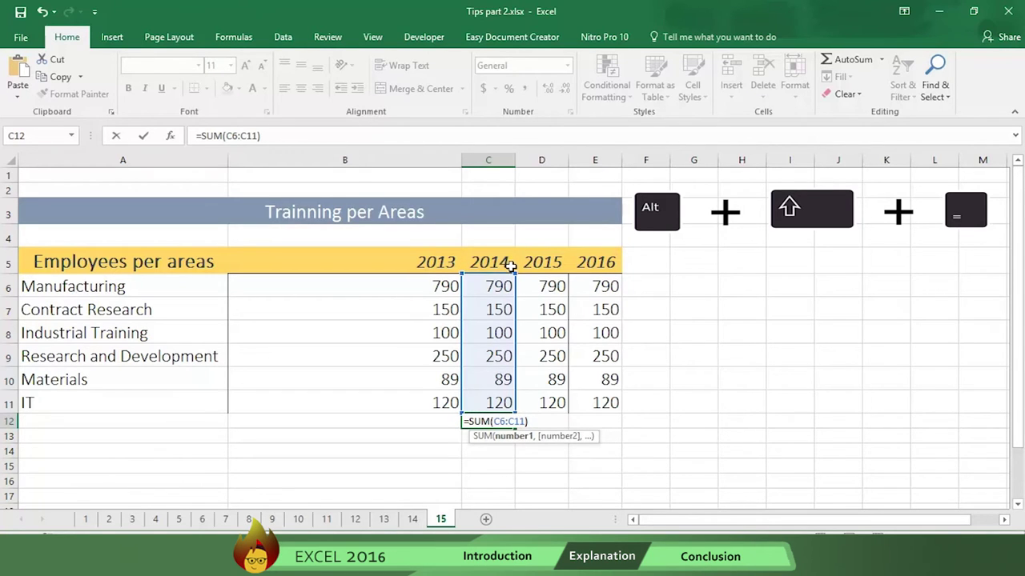
{"action": "key", "text": "Return"}
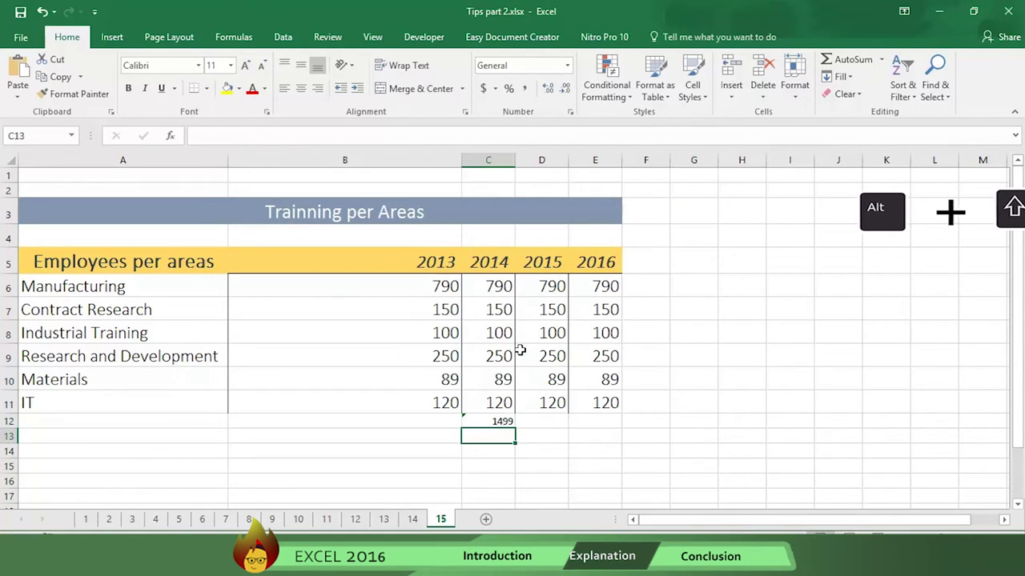